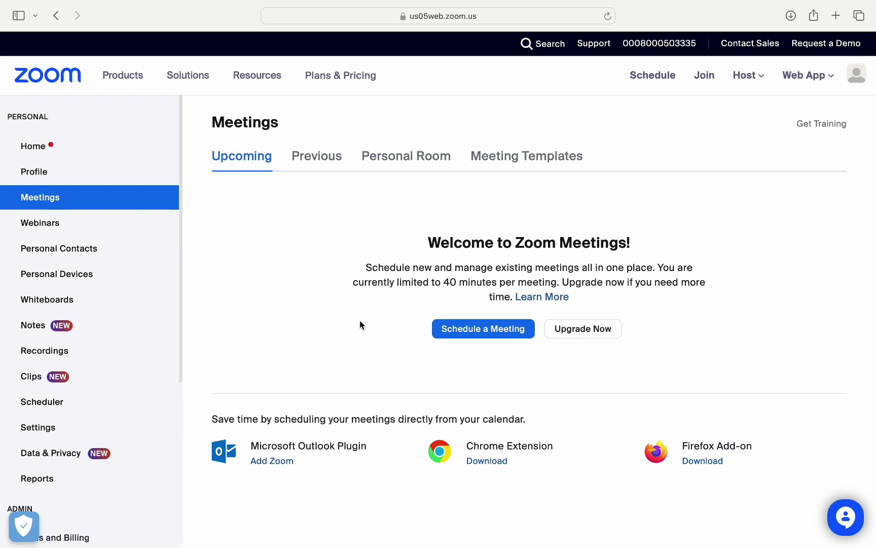
Start scheduling a new meeting from the Meetings page and set its topic to Demo
click(96, 197)
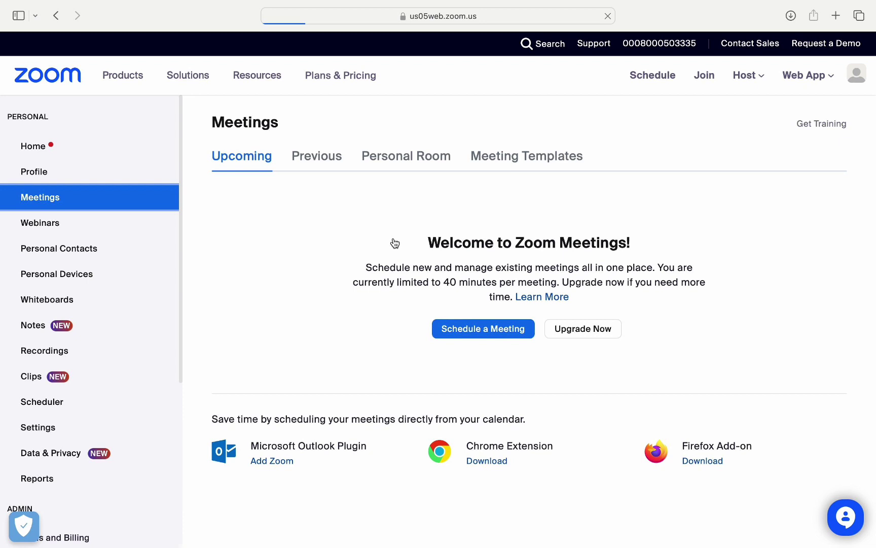
click(484, 329)
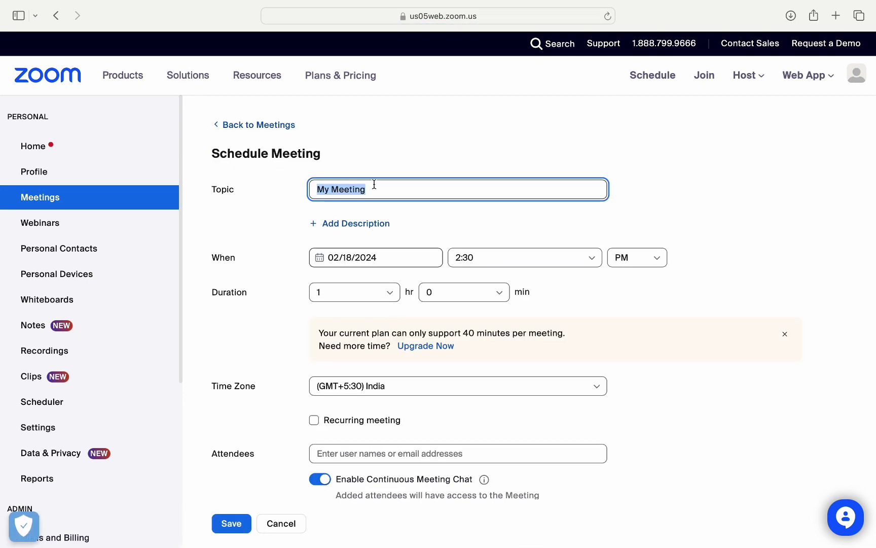
text(Demo)
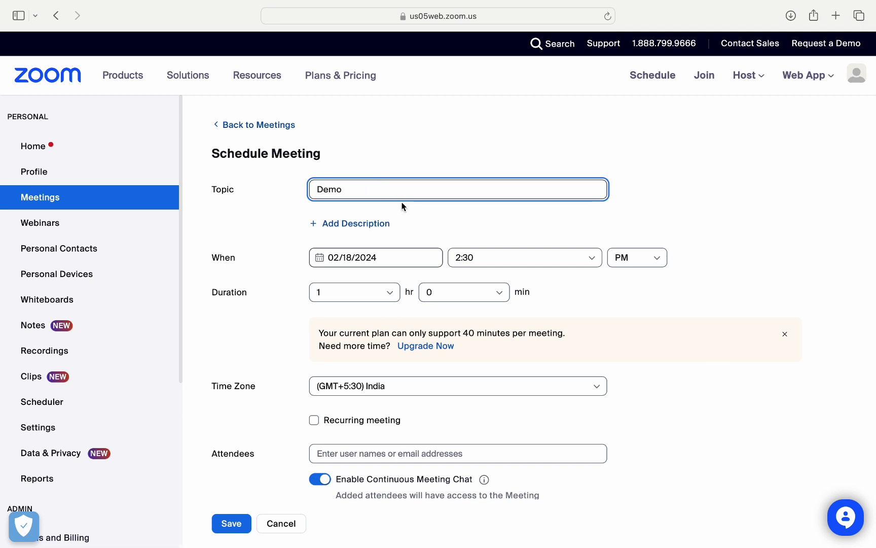
Set the meeting's date to 02/18/2024 and its start time to 12:30 PM
click(391, 256)
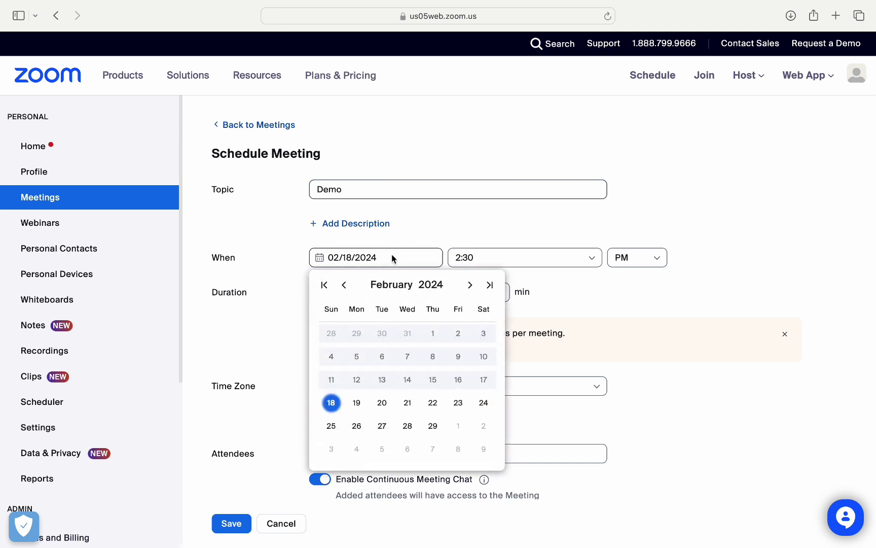
click(325, 407)
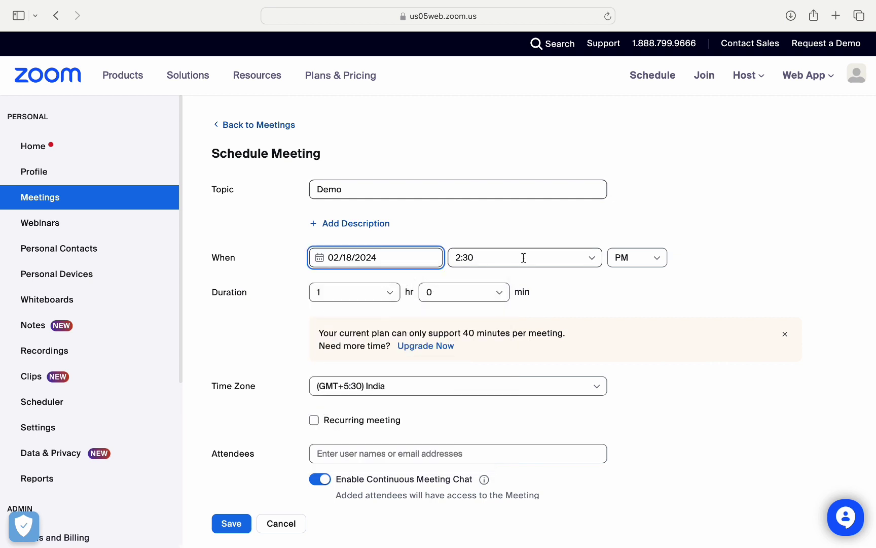
click(564, 259)
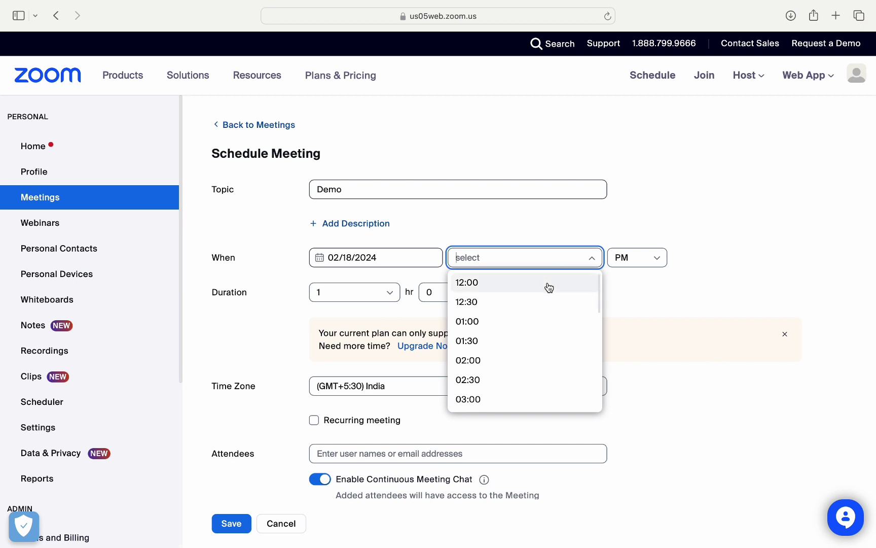
click(543, 302)
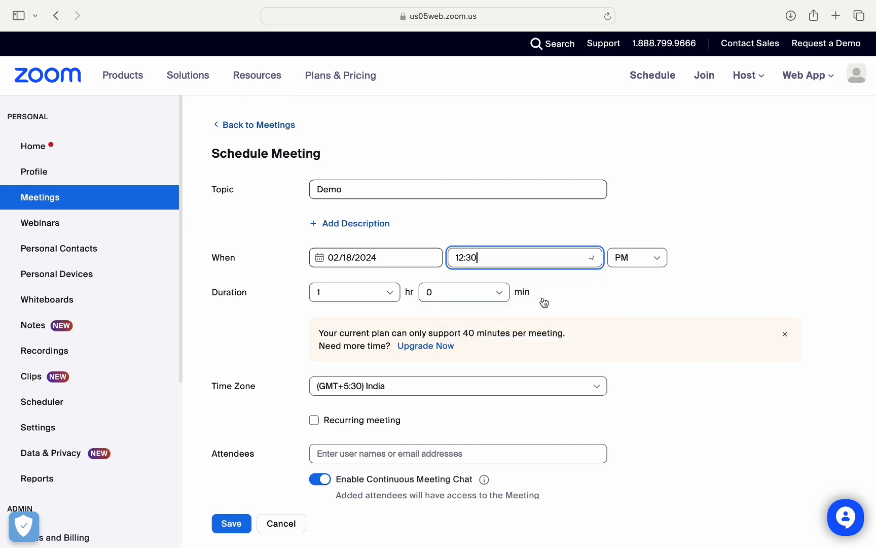
click(592, 287)
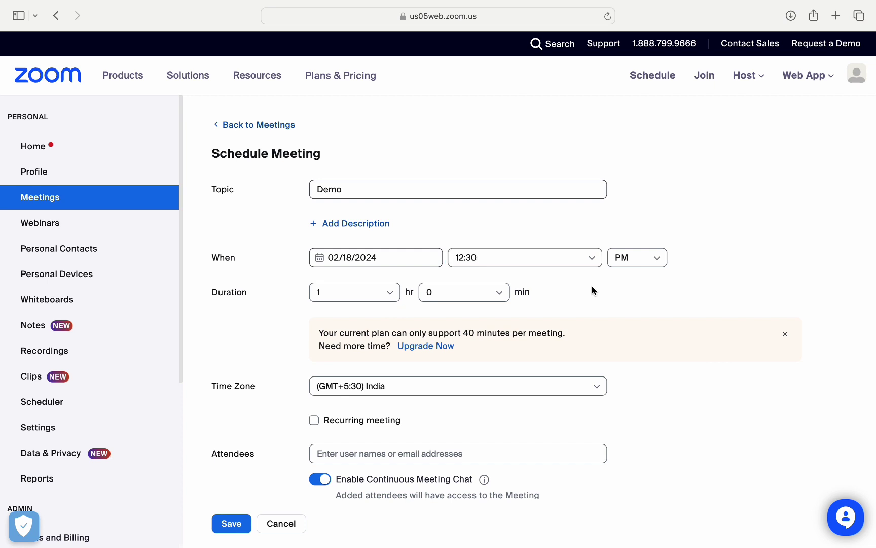
Set the meeting's duration to 0 hours and 30 minutes
scroll(445, 322, down, 2)
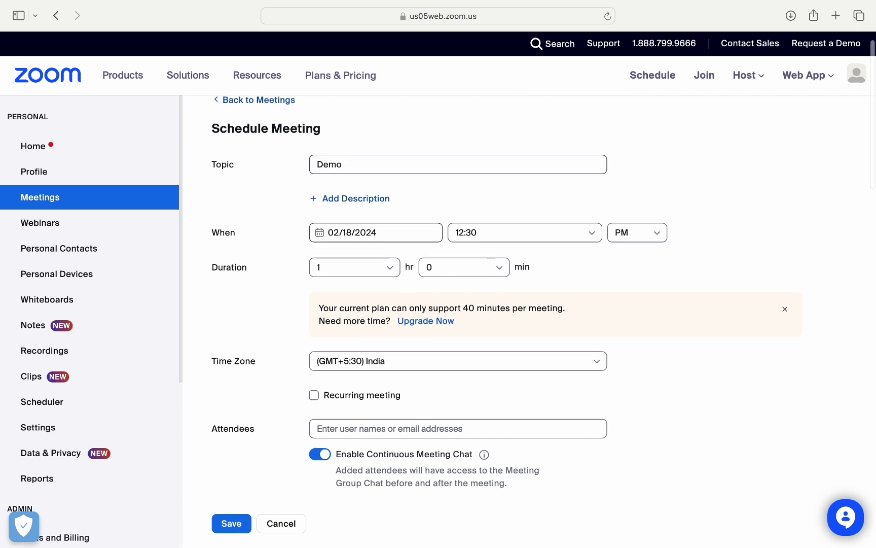
click(341, 271)
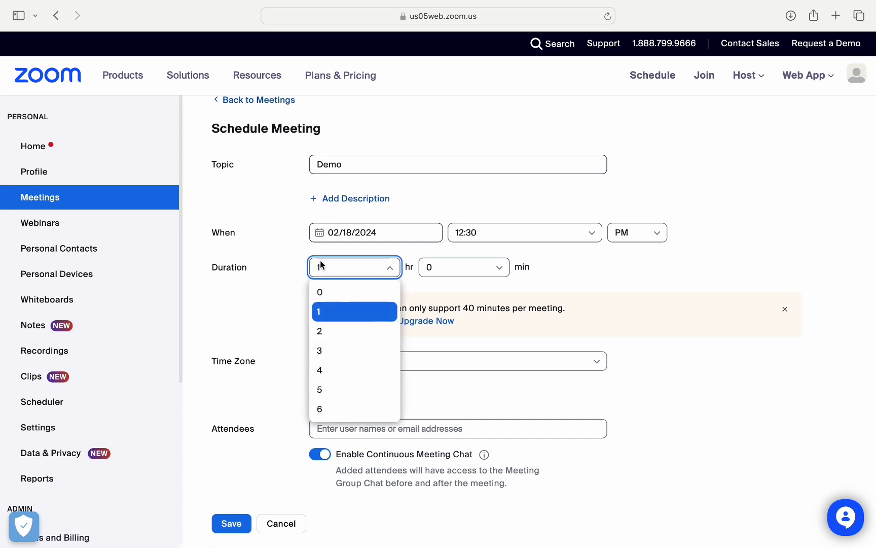
key(Up)
key(Return)
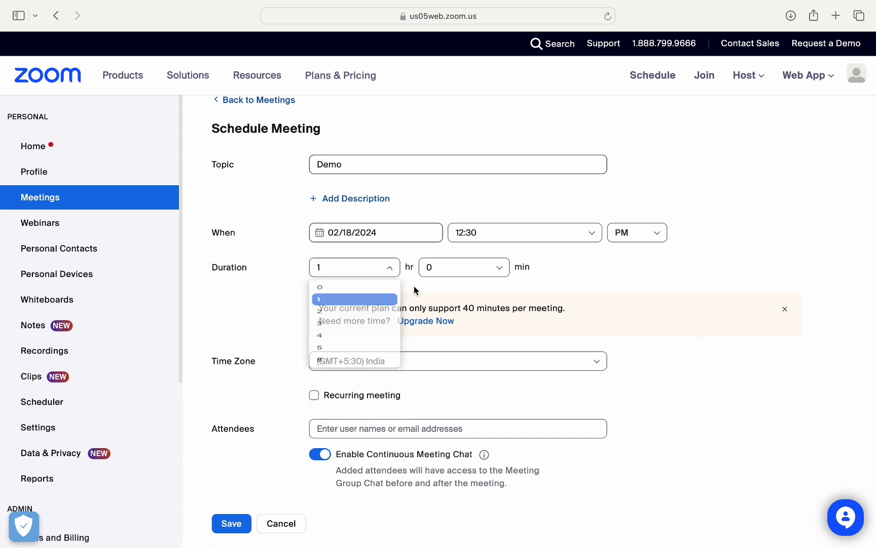
click(458, 274)
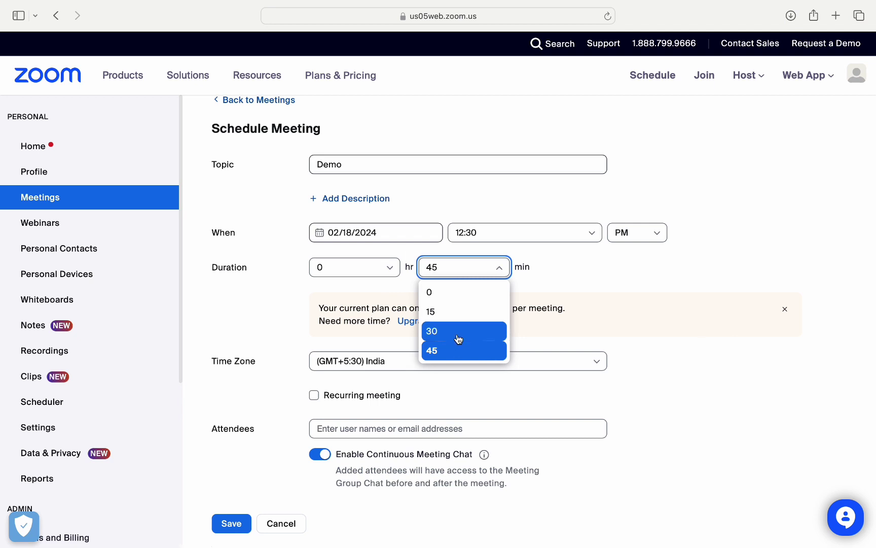
click(456, 330)
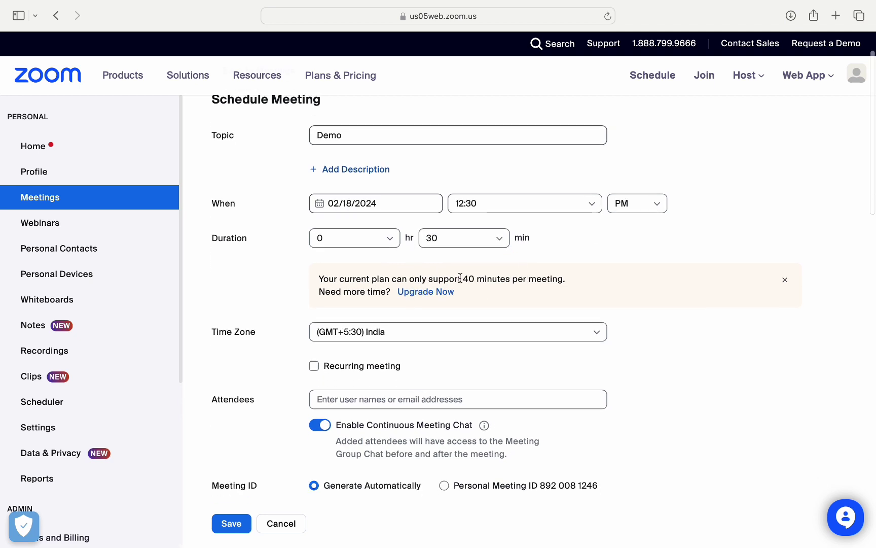
Select (GMT+5:30) India as the meeting's time zone
scroll(460, 278, down, 5)
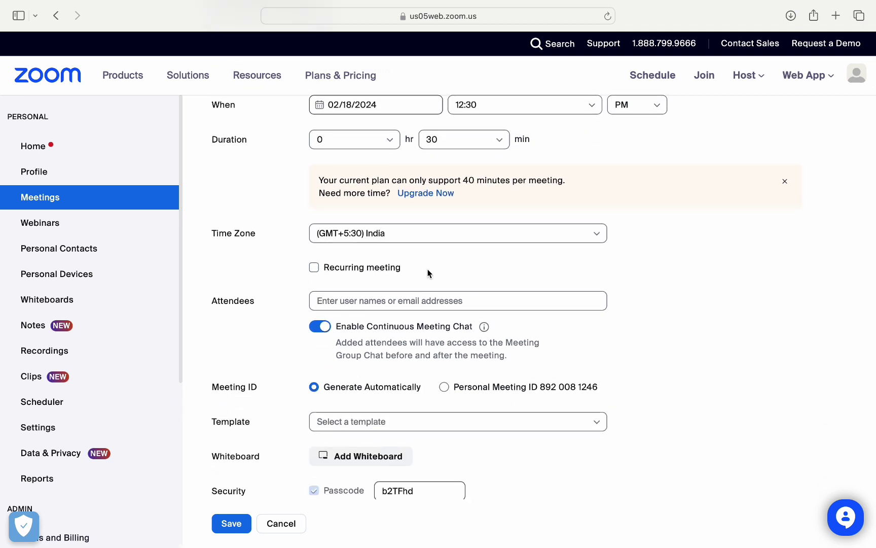
scroll(426, 269, down, 1)
click(445, 193)
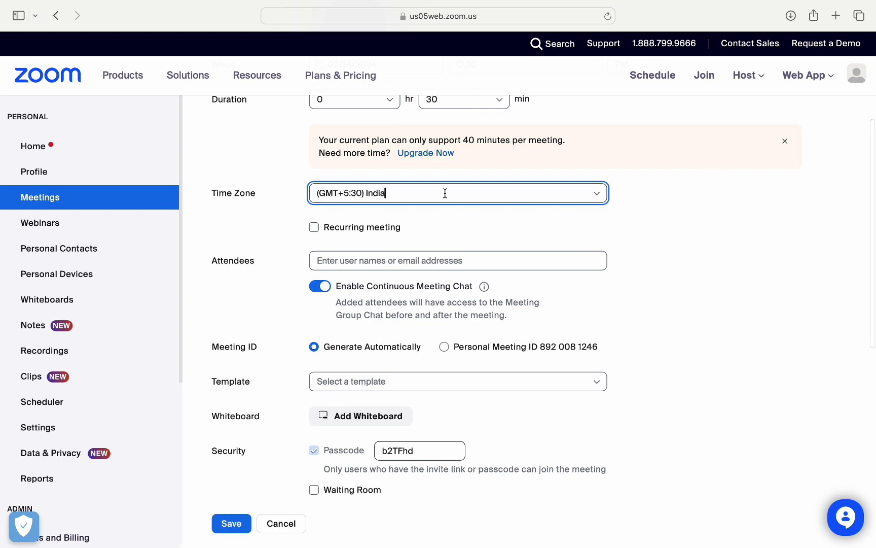
click(445, 193)
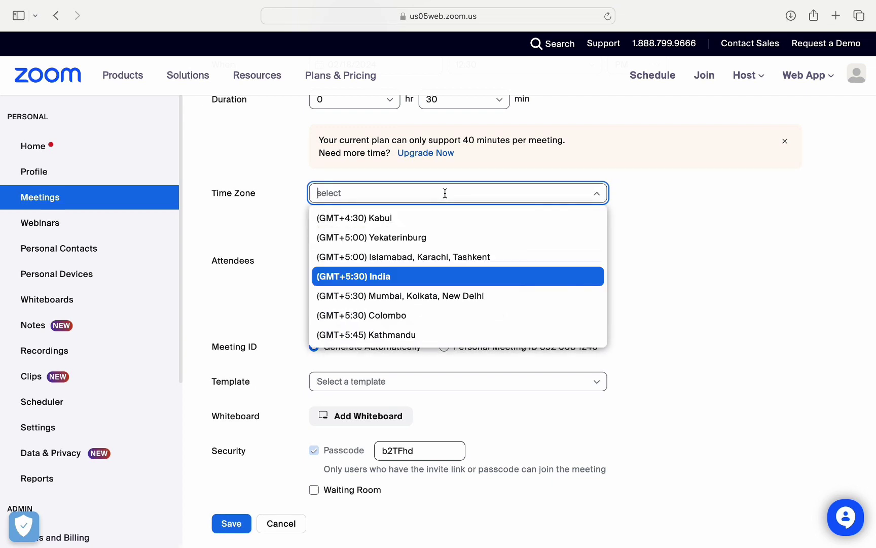
click(435, 277)
Make the meeting recurring with a Daily recurrence that repeats every 1 day
scroll(534, 224, down, 2)
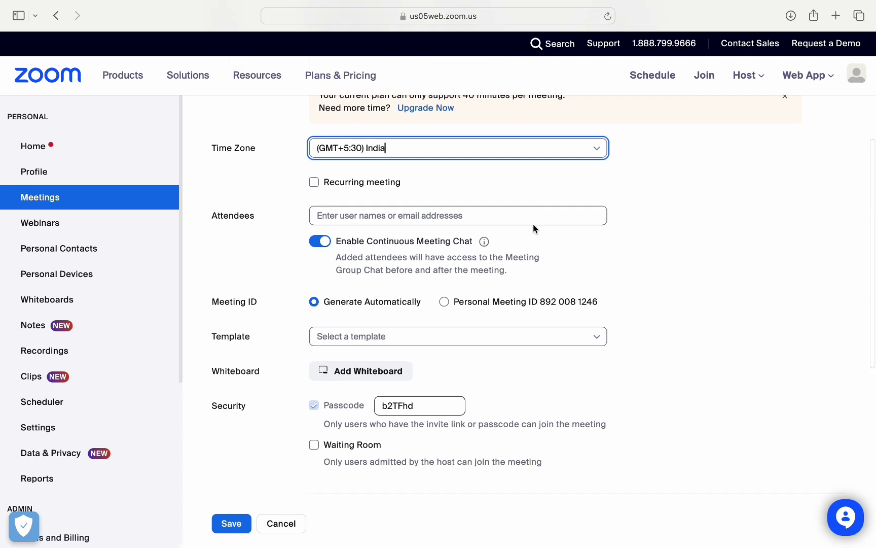
click(316, 183)
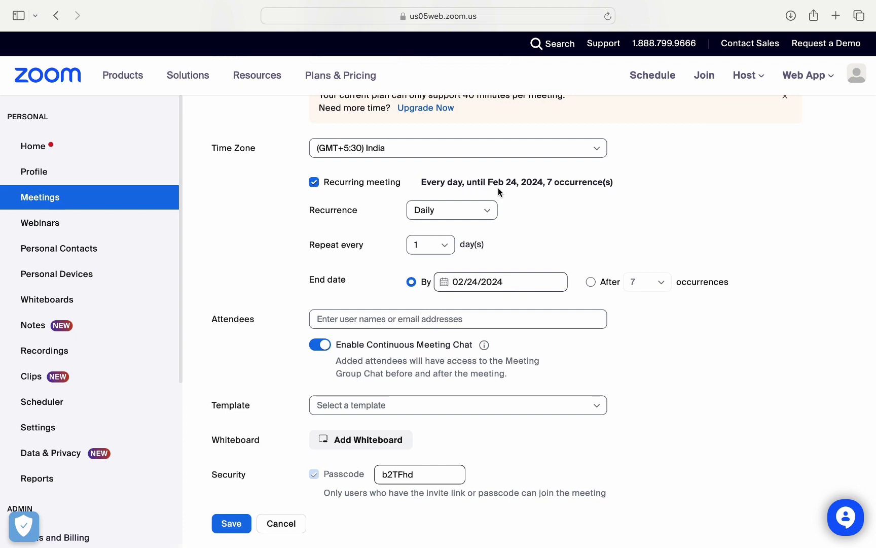
click(456, 212)
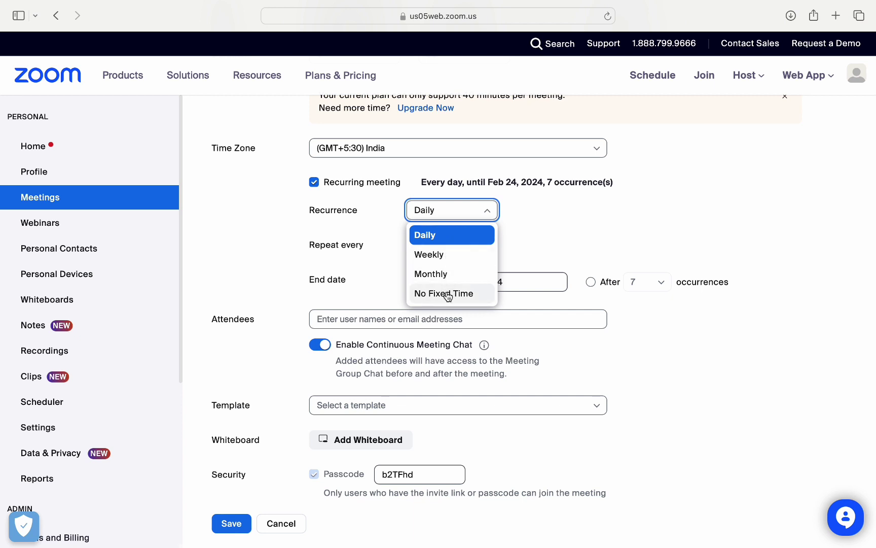
click(447, 244)
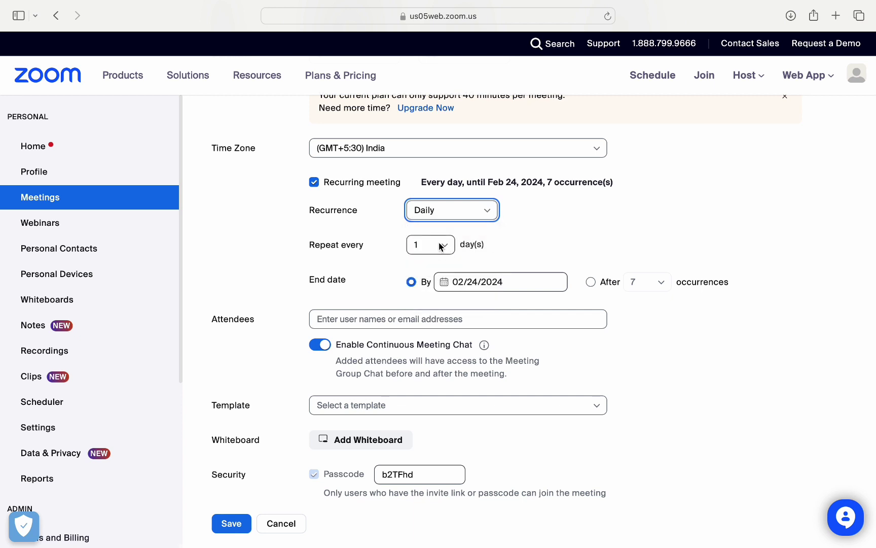
click(440, 247)
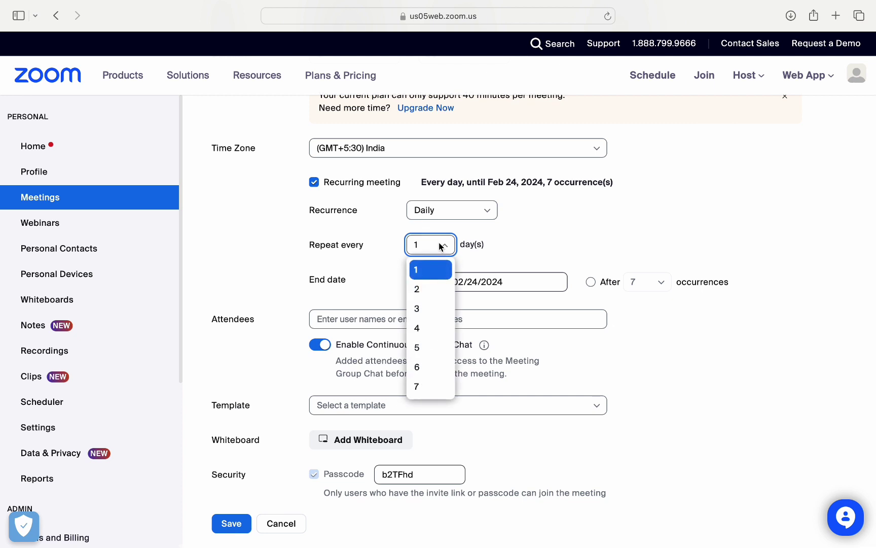
click(428, 278)
Examine the end date options of the recurrence, including the calendar for the final date
scroll(527, 232, down, 2)
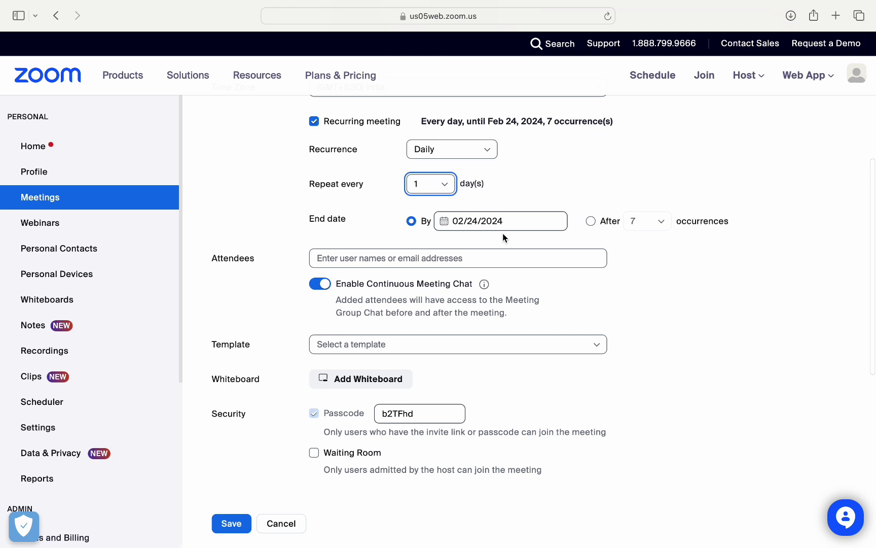
drag(316, 219, 332, 219)
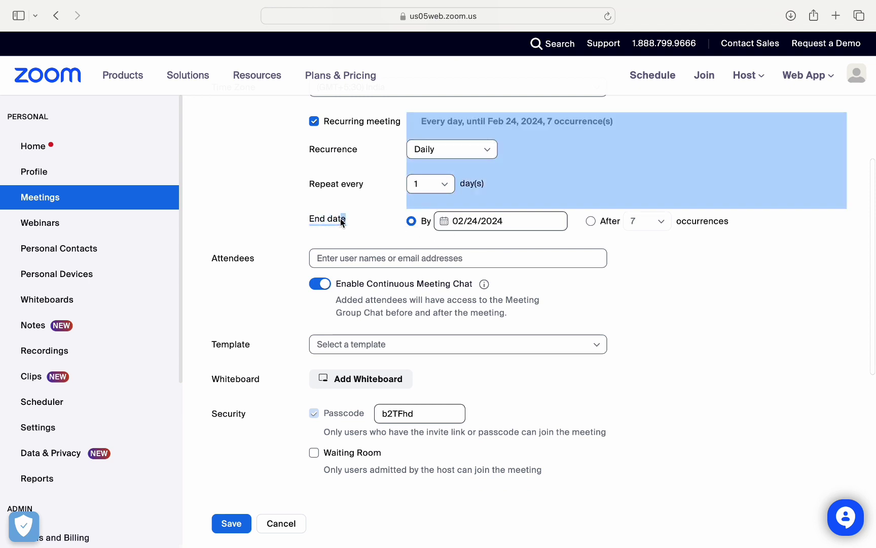
click(391, 227)
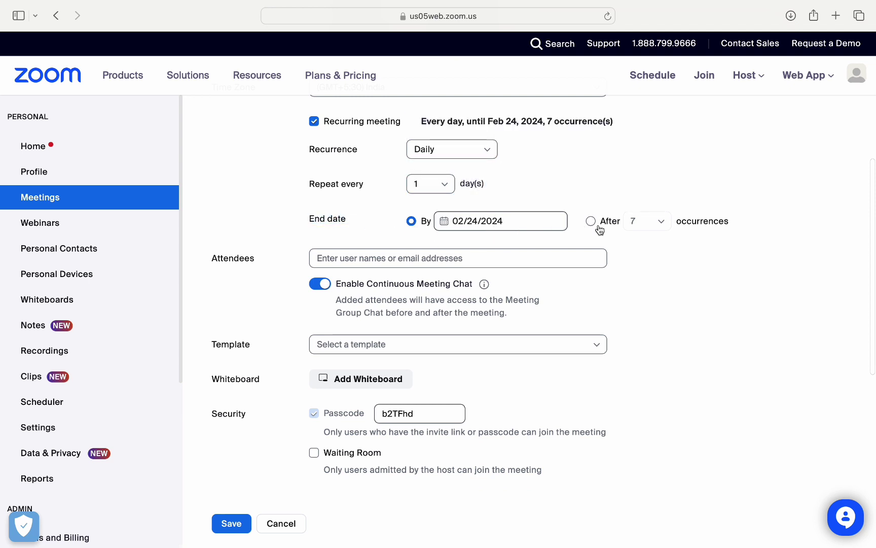
click(518, 218)
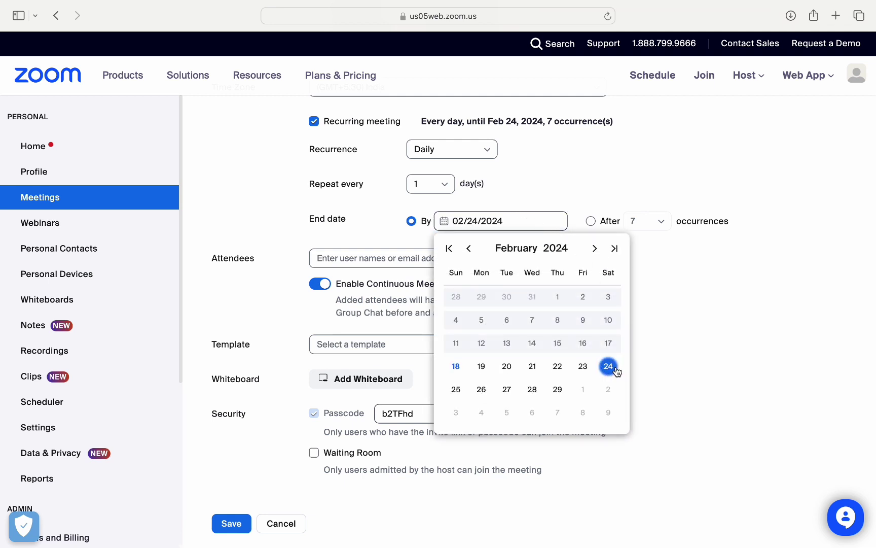
click(680, 301)
click(589, 221)
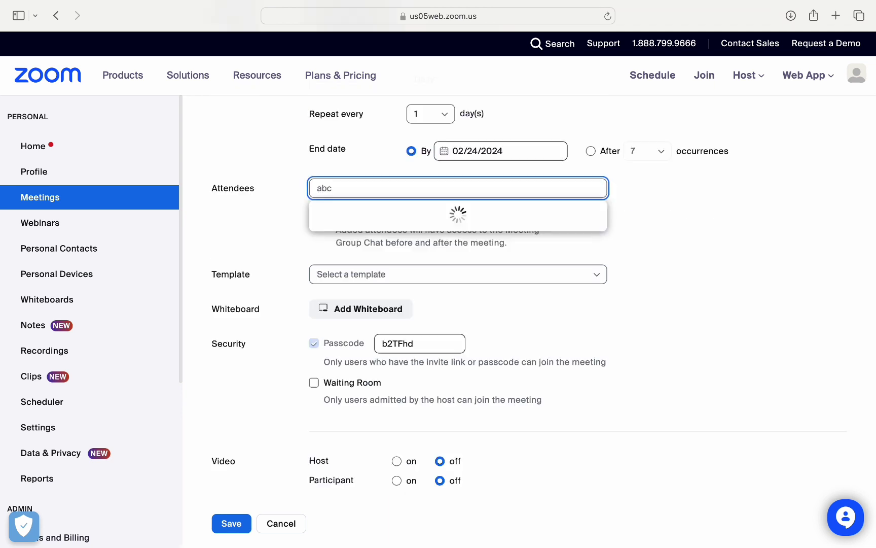
Try to add an attendee to the meeting by entering the attendee's e-mail address
text(@gmail.com)
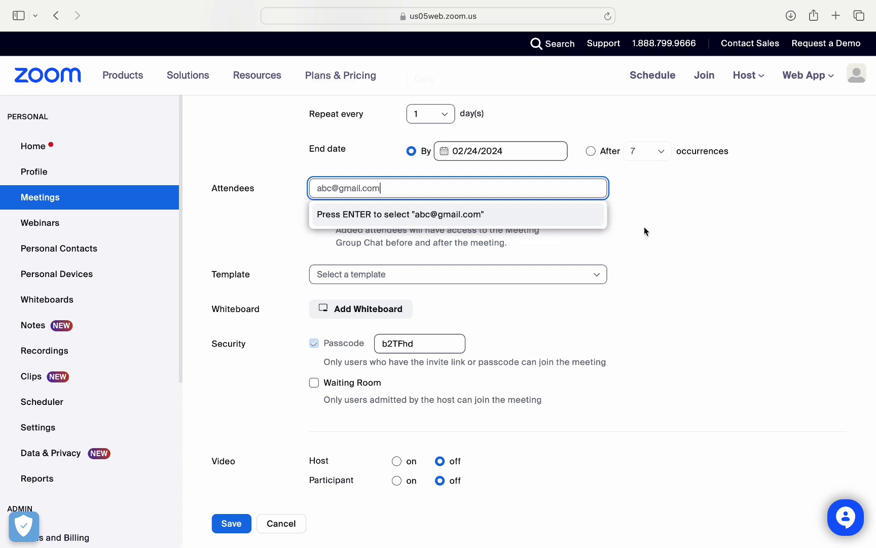
click(473, 211)
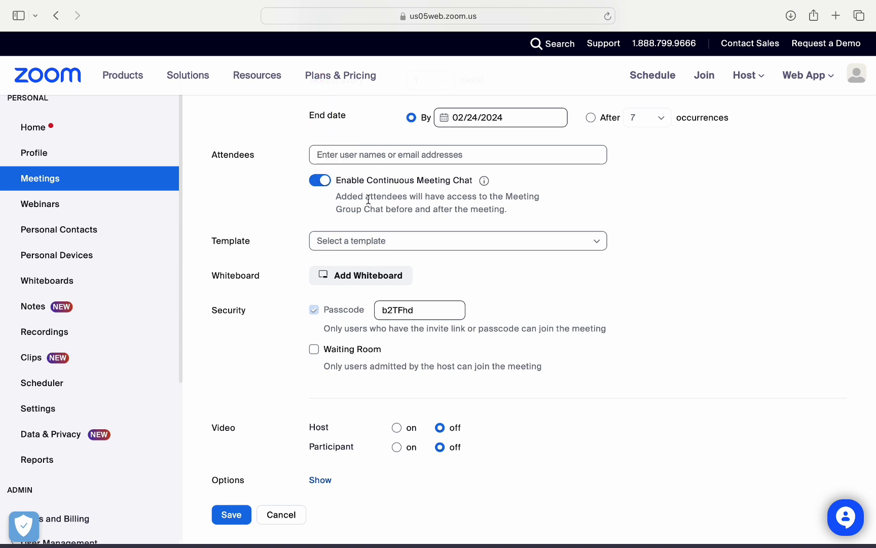
Examine the meeting's template, passcode and waiting room settings, including who may join with the passcode
scroll(368, 199, down, 3)
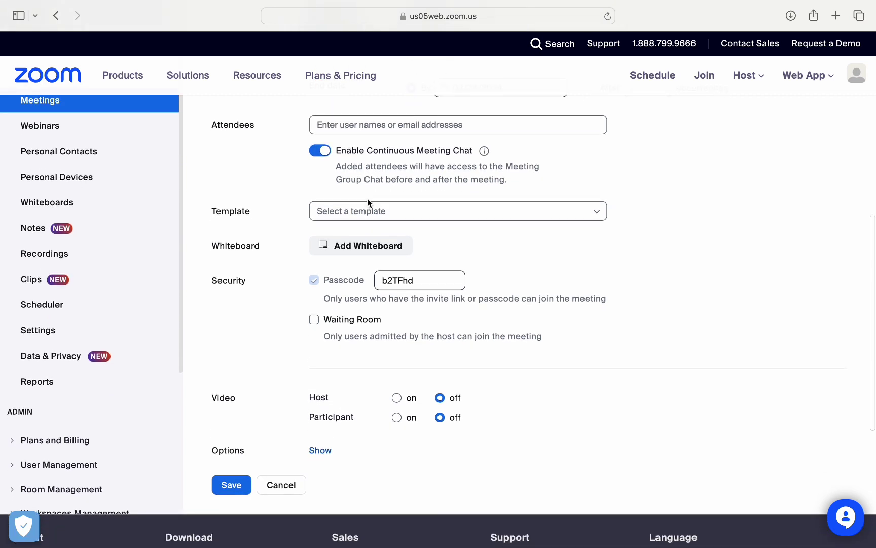
click(367, 200)
click(691, 223)
scroll(449, 213, down, 1)
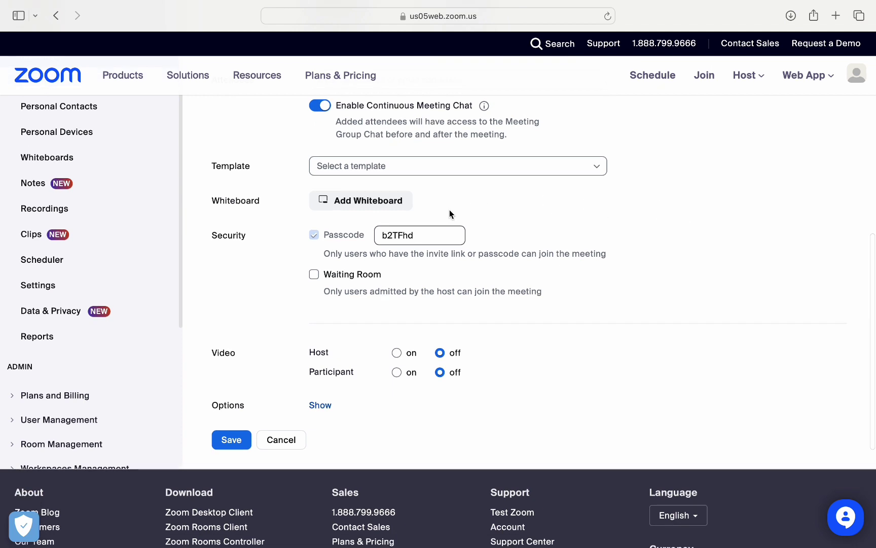
click(423, 237)
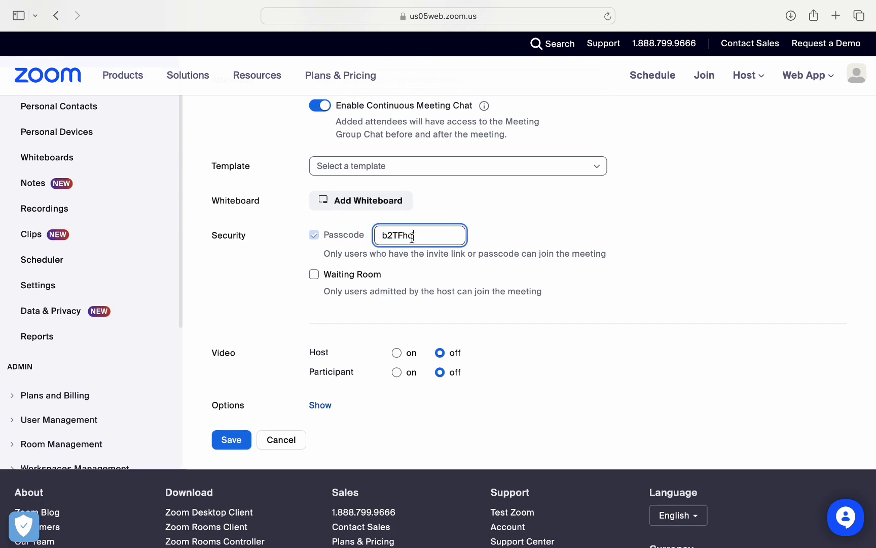
double_click(380, 235)
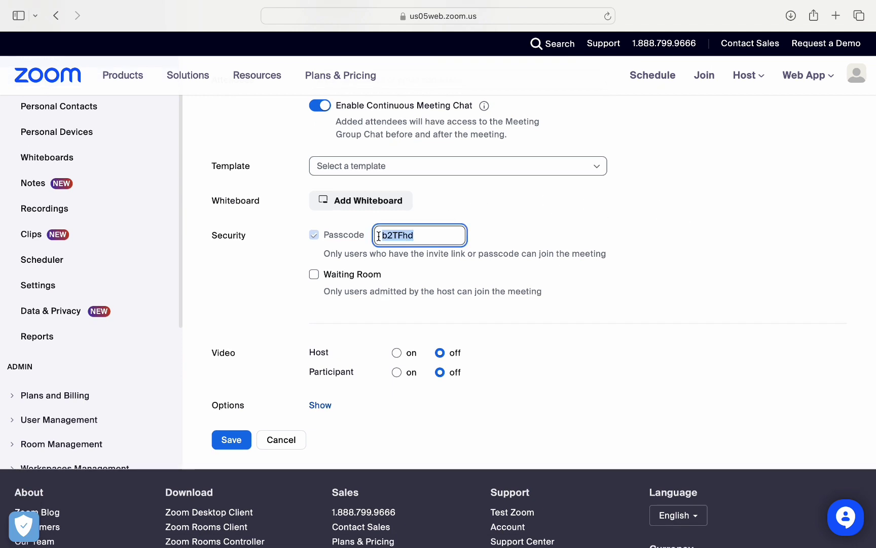
click(630, 242)
scroll(544, 279, down, 3)
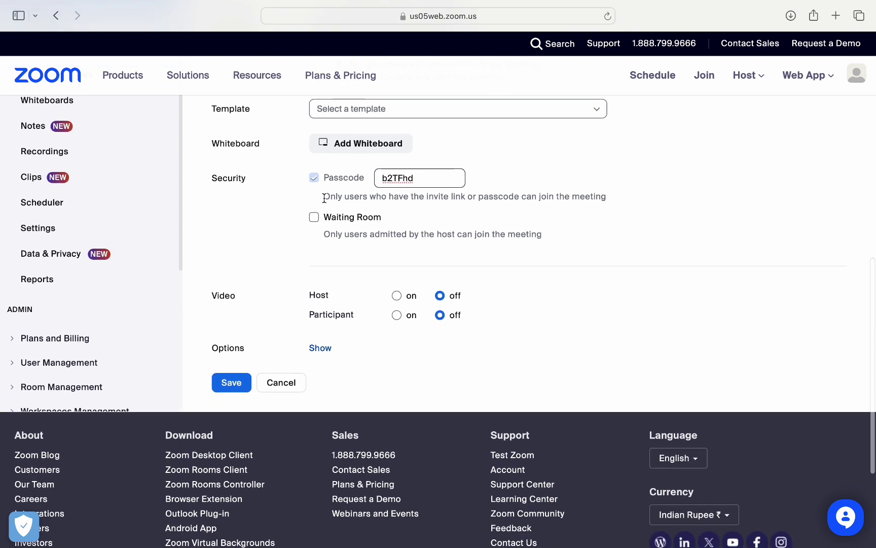
drag(323, 197, 616, 191)
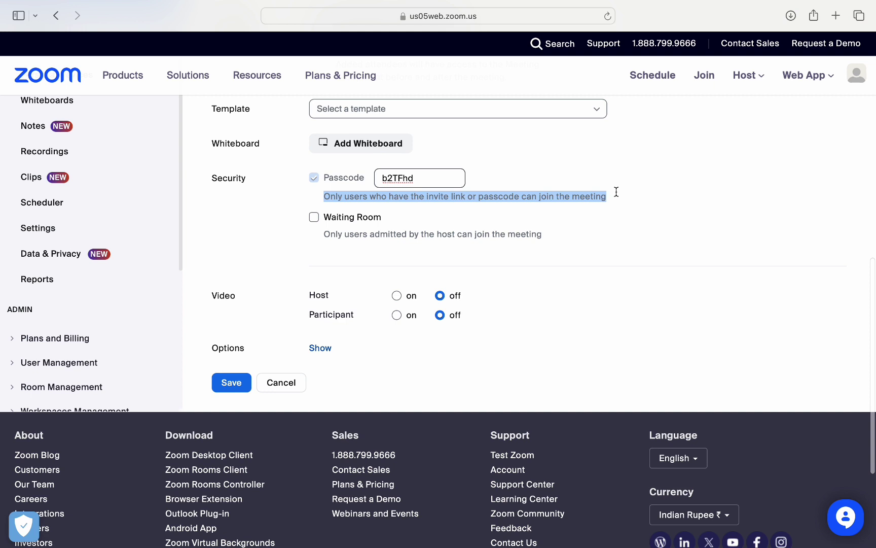
click(399, 216)
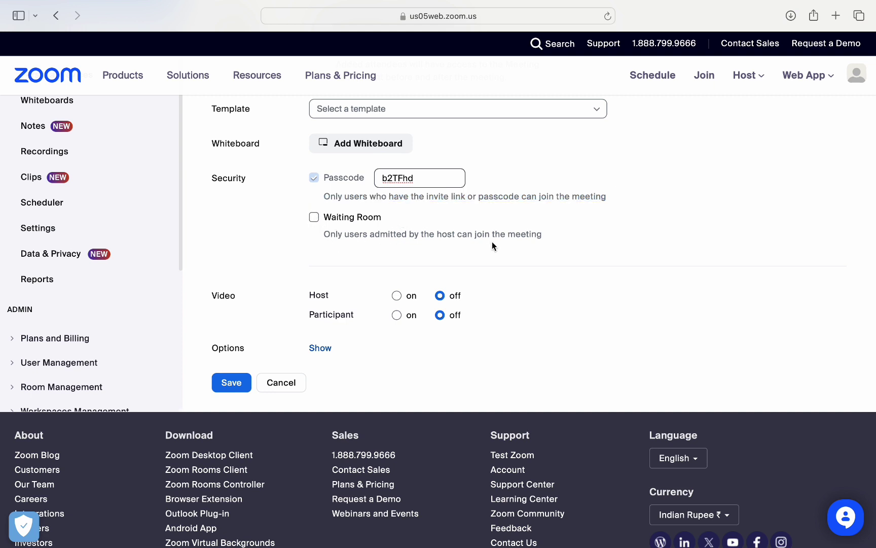
Set the host's video to on for the meeting
scroll(403, 264, down, 2)
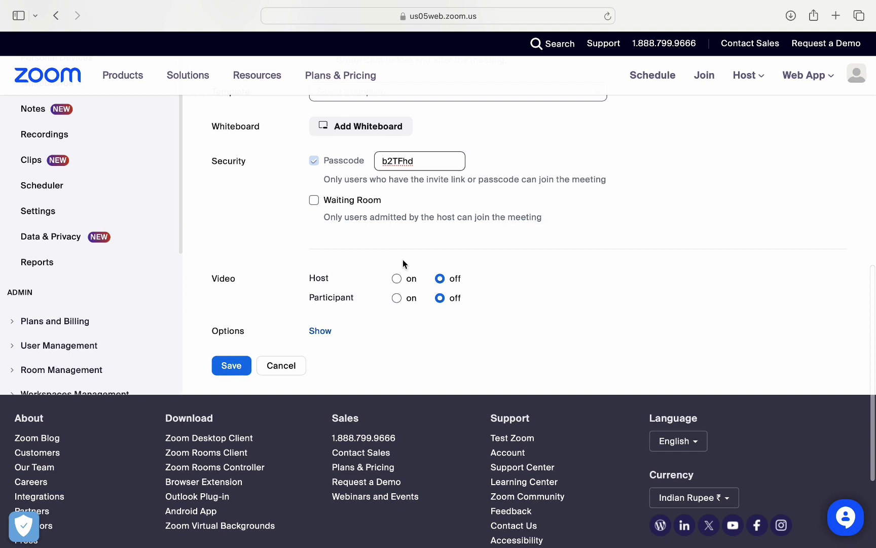
scroll(403, 261, down, 2)
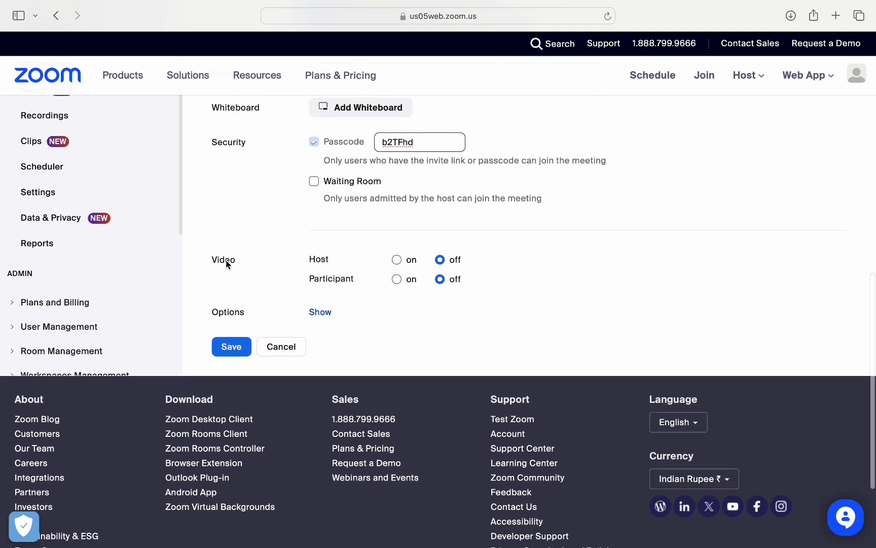
click(397, 260)
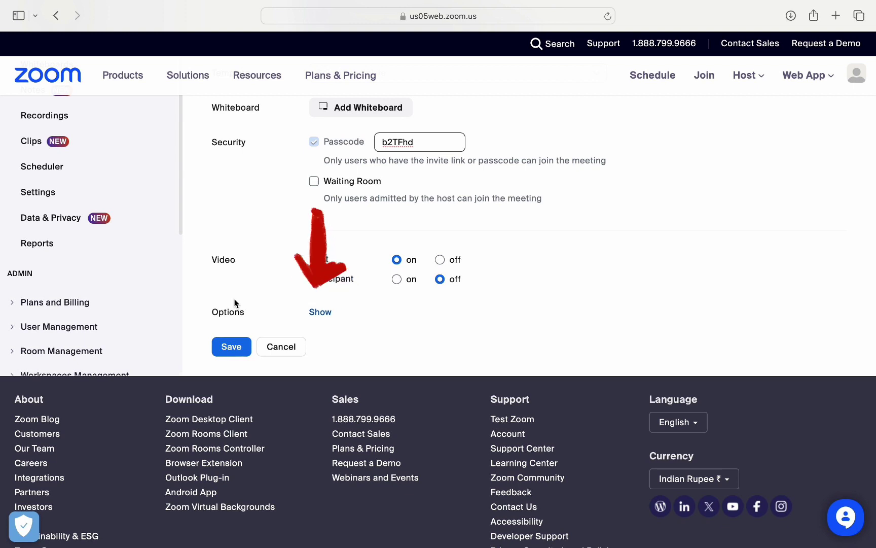
Expand the meeting options and enable joining anytime for participants and automatic recording on the local computer
click(320, 312)
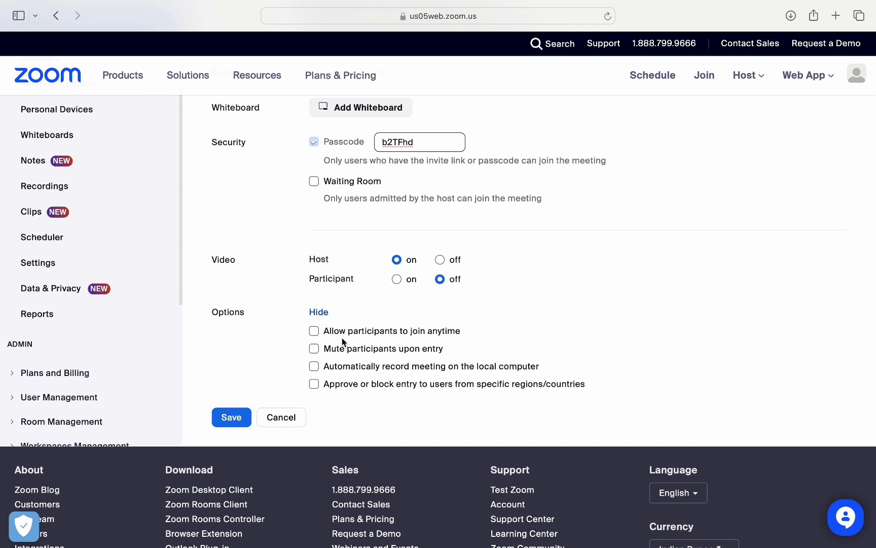
click(342, 337)
scroll(305, 265, down, 3)
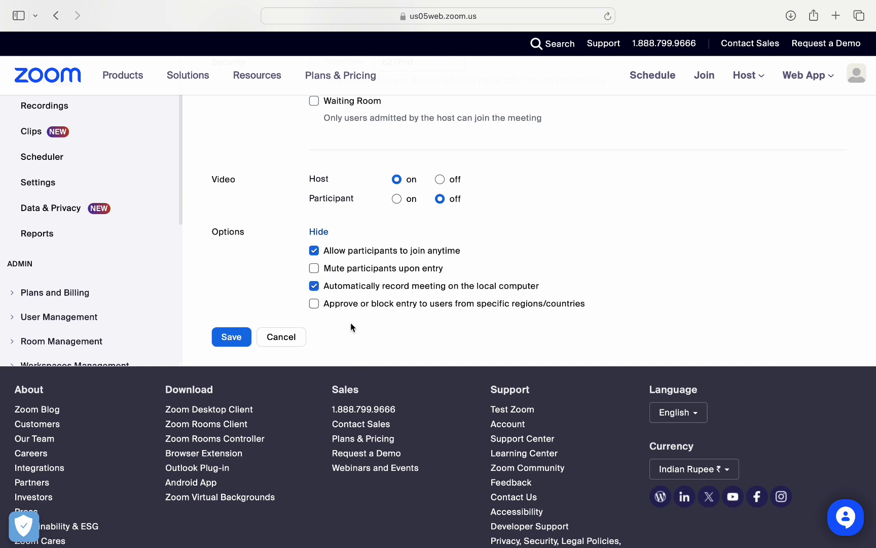
Enable entry control by region and block users from Algeria, saving the restriction
click(314, 304)
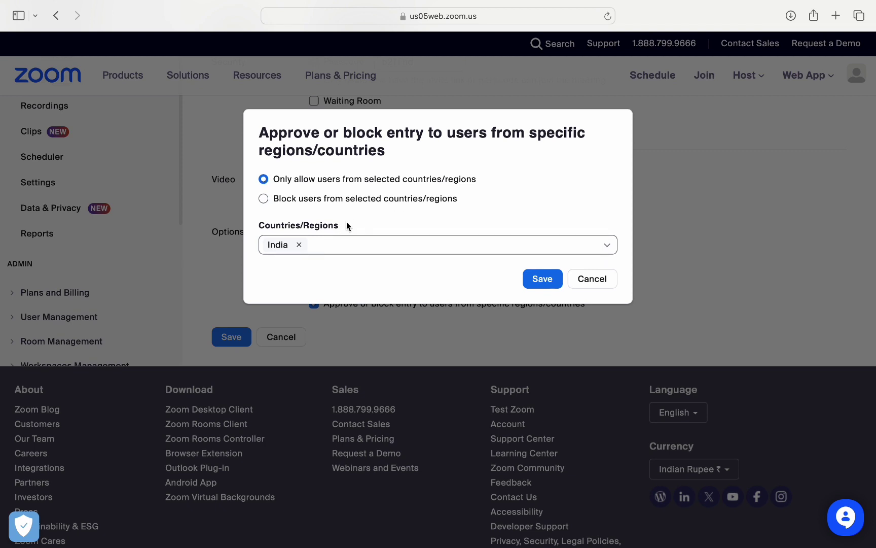
click(333, 201)
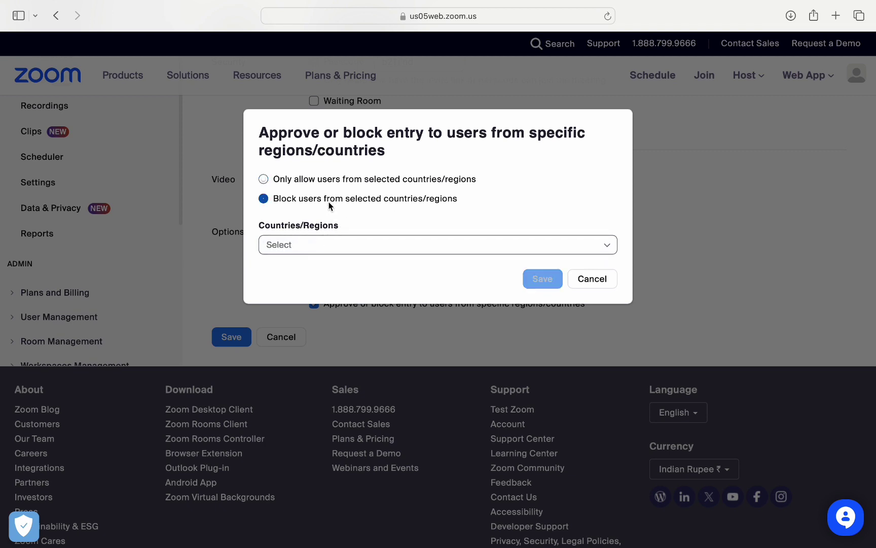
click(342, 241)
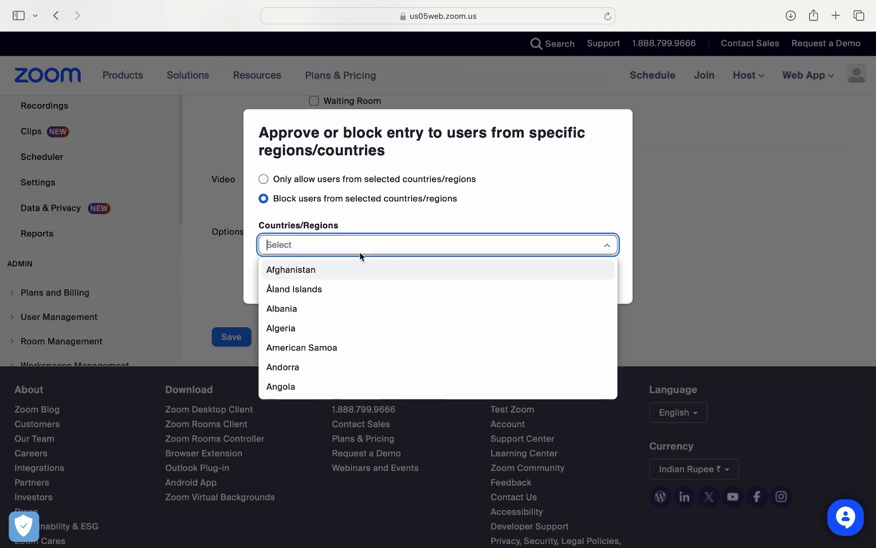
click(353, 334)
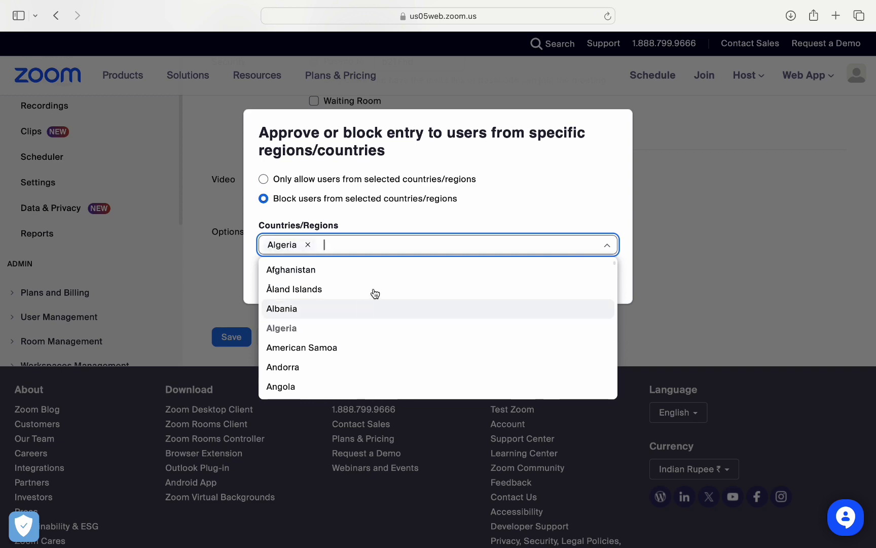
click(452, 219)
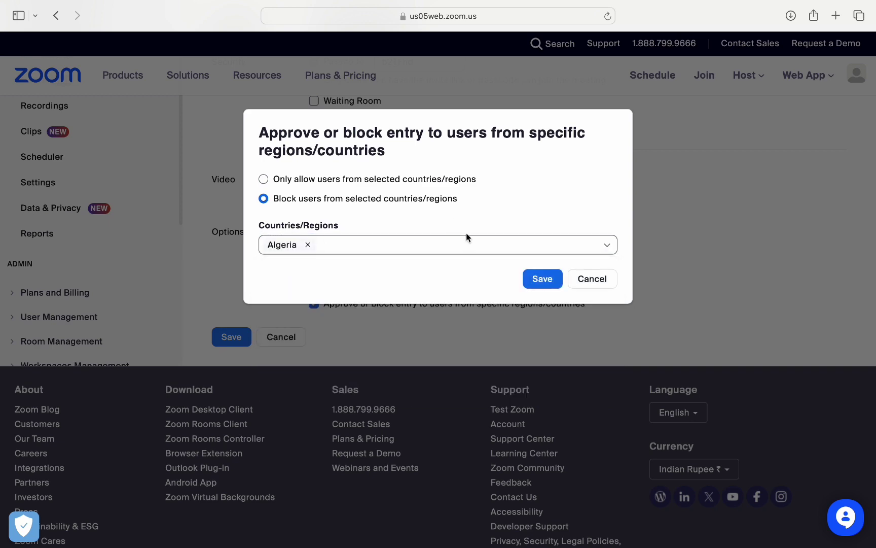
click(542, 281)
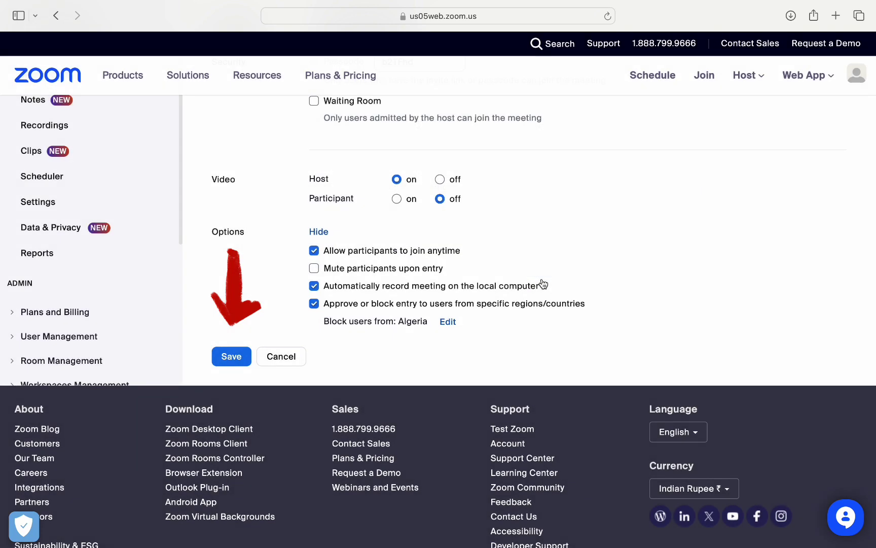
Save the scheduled meeting and review its details, from topic and time to video and options
click(231, 357)
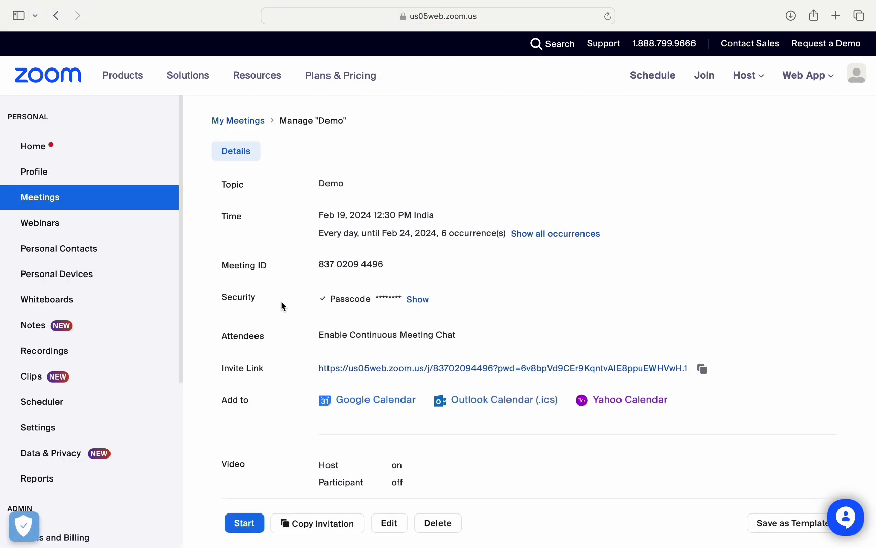
scroll(282, 306, down, 2)
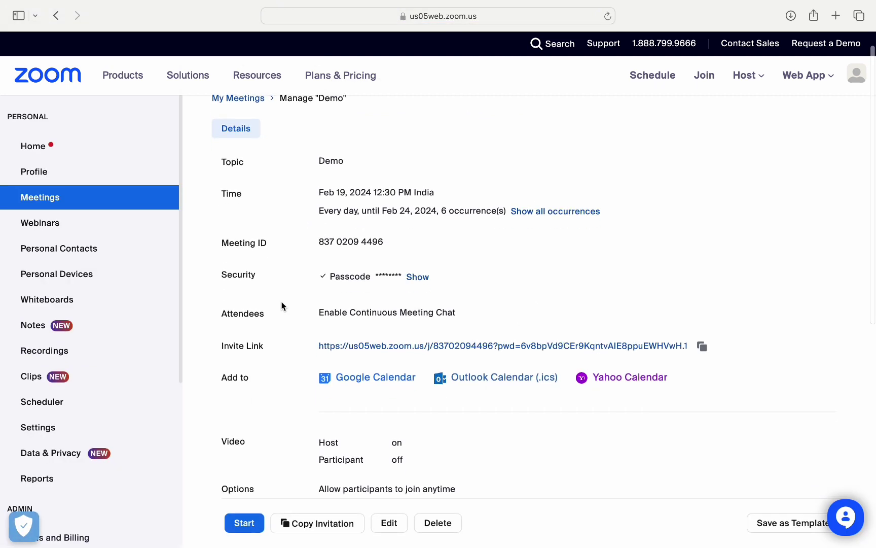
scroll(282, 306, down, 3)
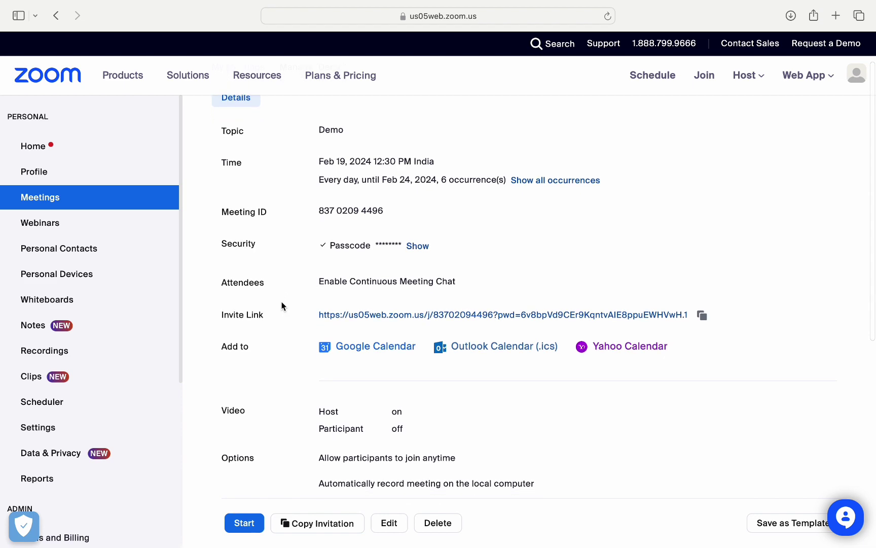
scroll(283, 306, down, 3)
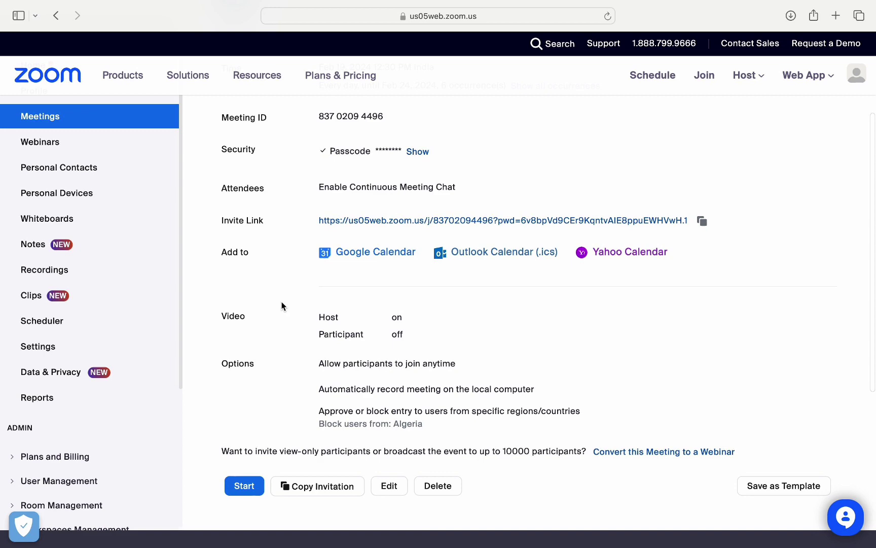
Copy the meeting invitation and paste it, including its join link and passcode, into the Zoom Meeting Link note in Notes
scroll(283, 306, up, 2)
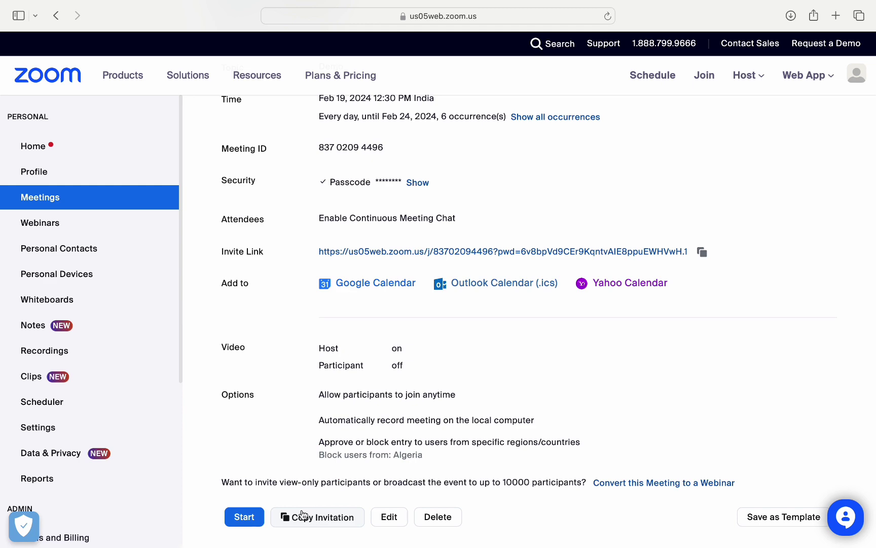
click(307, 516)
click(510, 409)
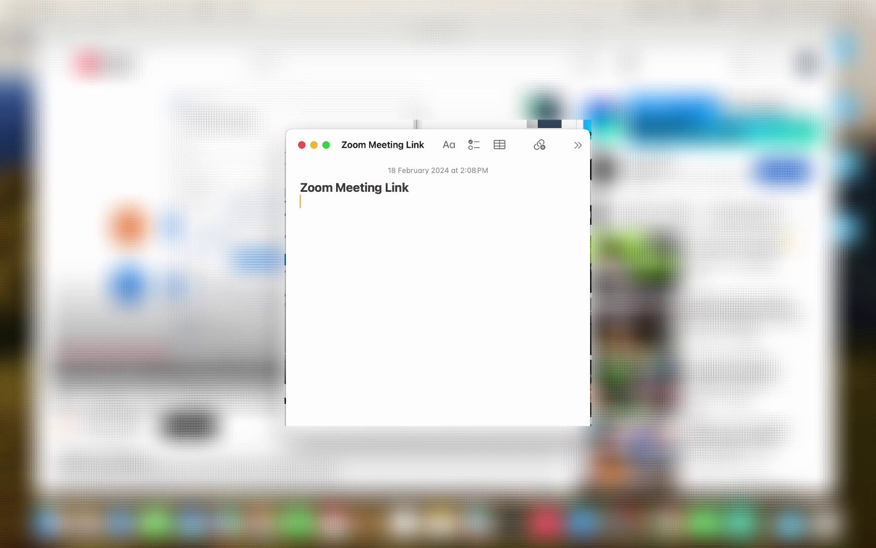
key(super+v)
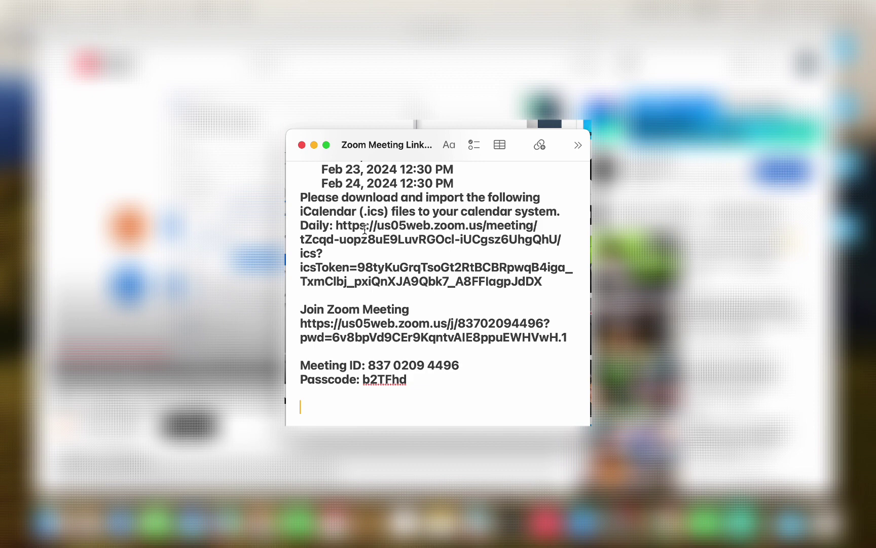
Insert a blank line after the last occurrence date, Feb 24, 2024, in the pasted invitation
scroll(365, 230, up, 2)
click(470, 204)
key(Return)
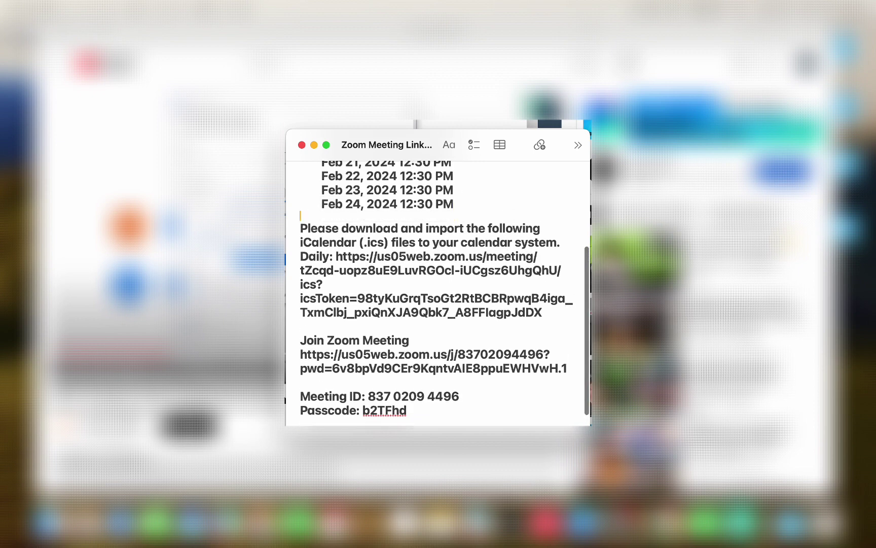
Highlight the Join Zoom Meeting link in the note and examine the meeting ID and passcode below it
scroll(444, 320, down, 3)
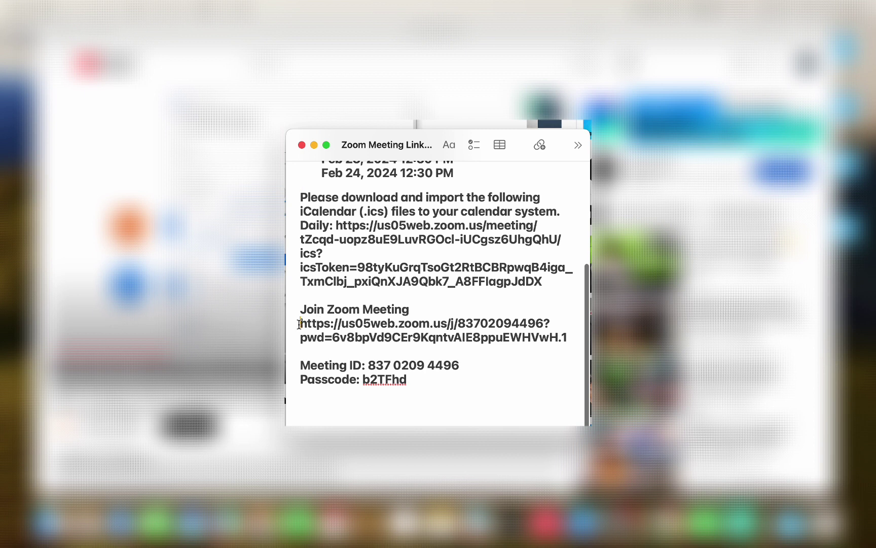
drag(299, 323, 570, 343)
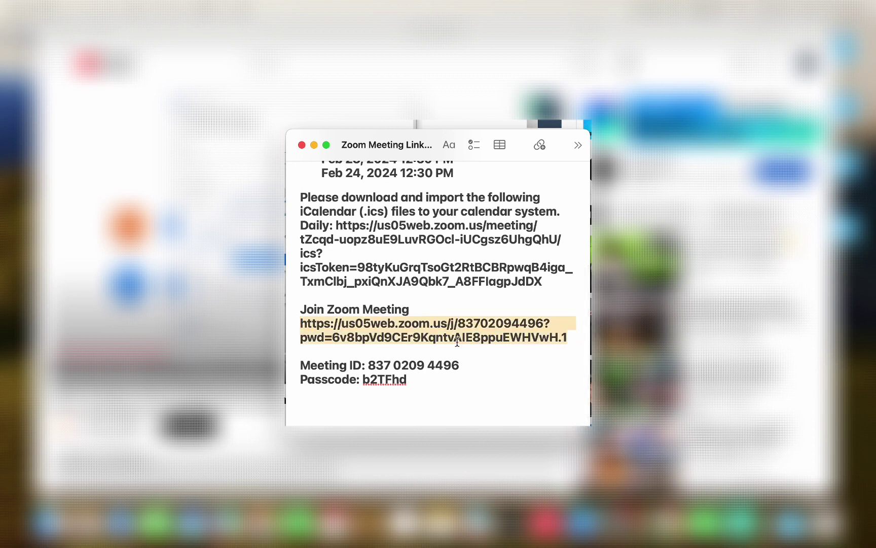
scroll(454, 346, down, 1)
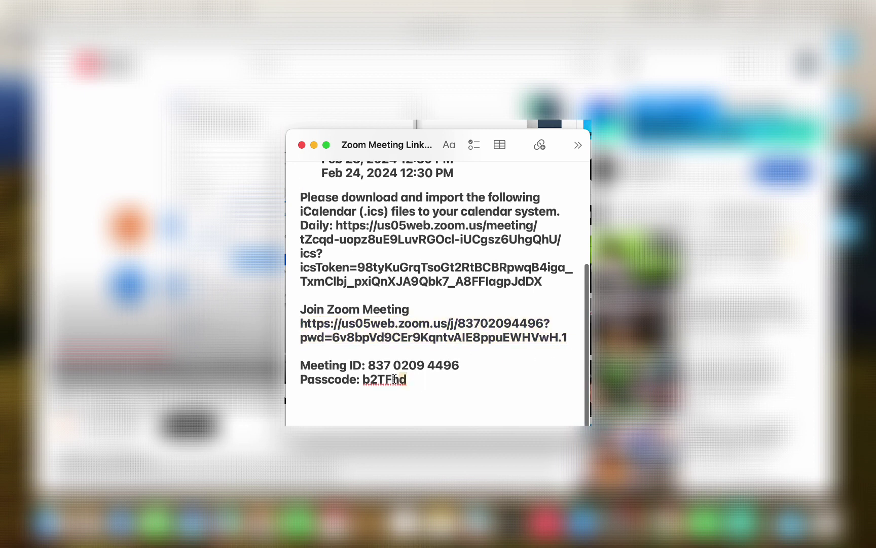